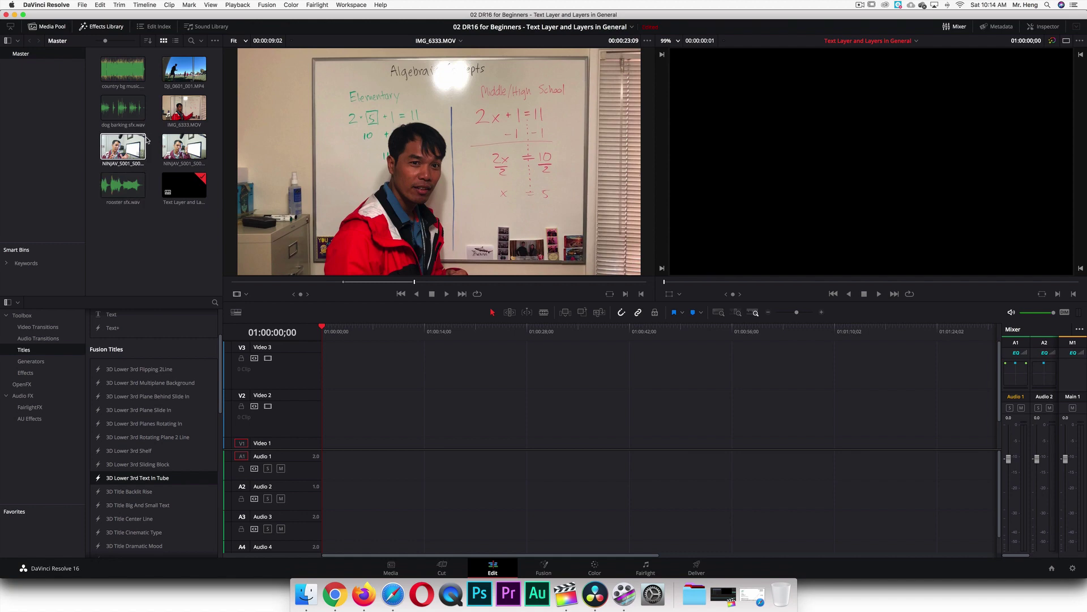
Step: Place the classroom clip IMG_6333.MOV at the start of the timeline
click(199, 100)
click(183, 149)
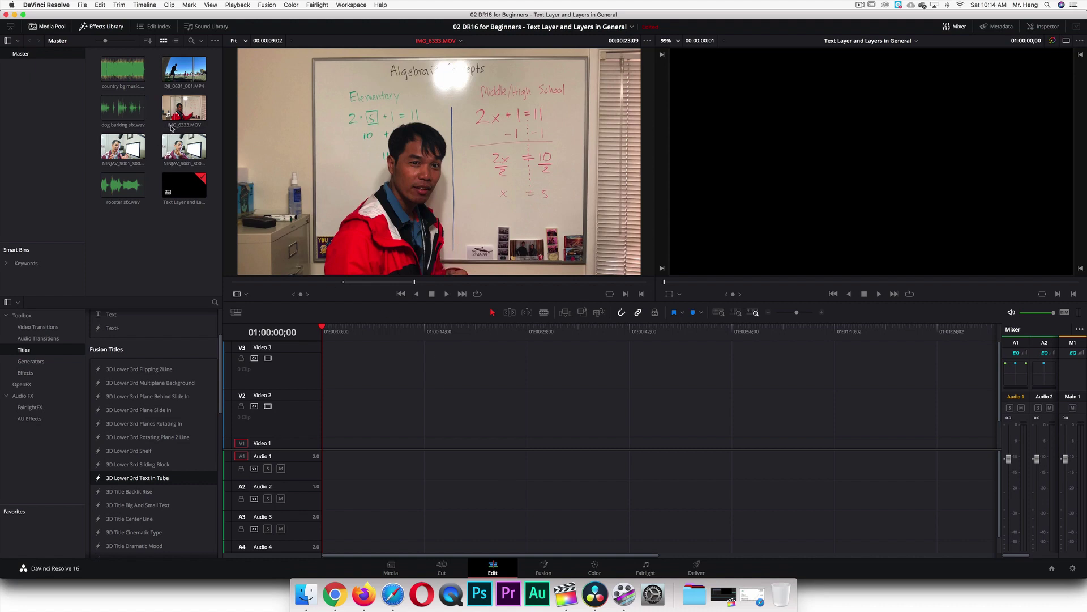
drag(184, 109, 345, 411)
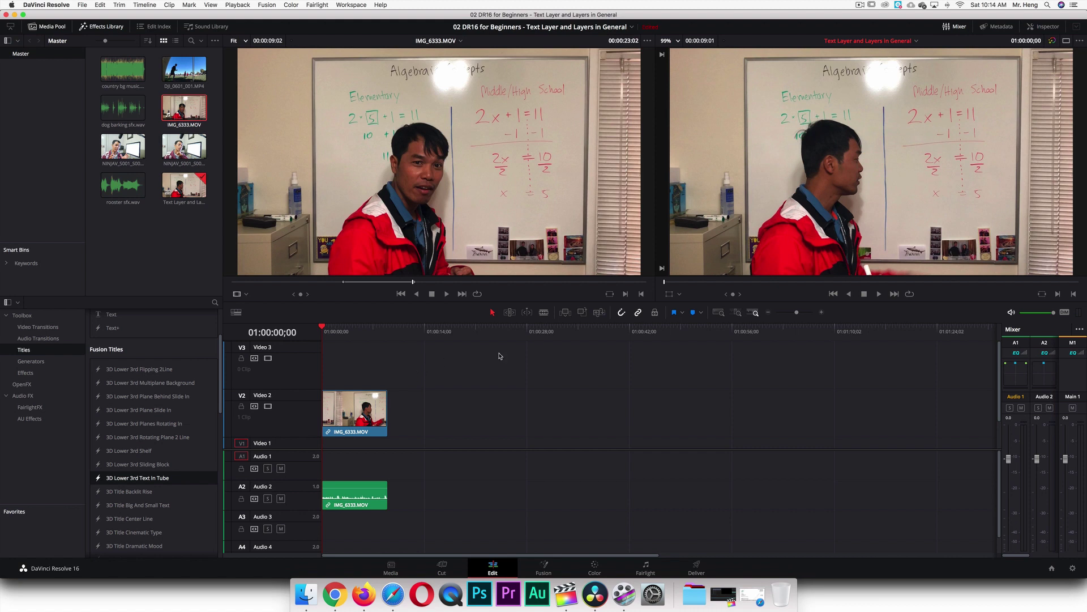
Step: Zoom the timeline in and move the classroom clip down onto Video 1 and Audio 1
click(822, 312)
click(823, 314)
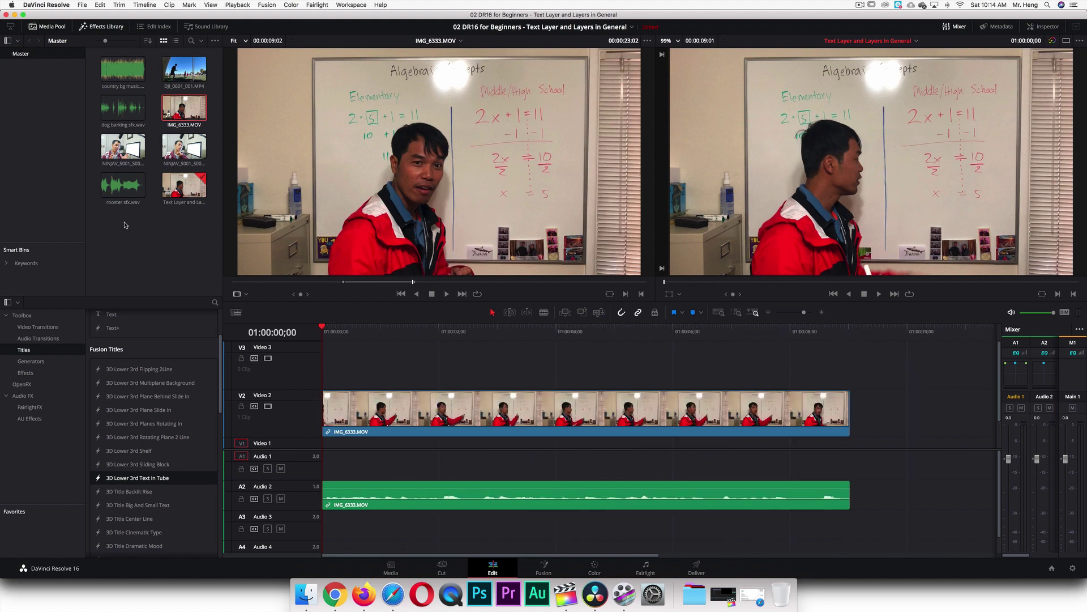
click(346, 481)
drag(346, 481, 347, 451)
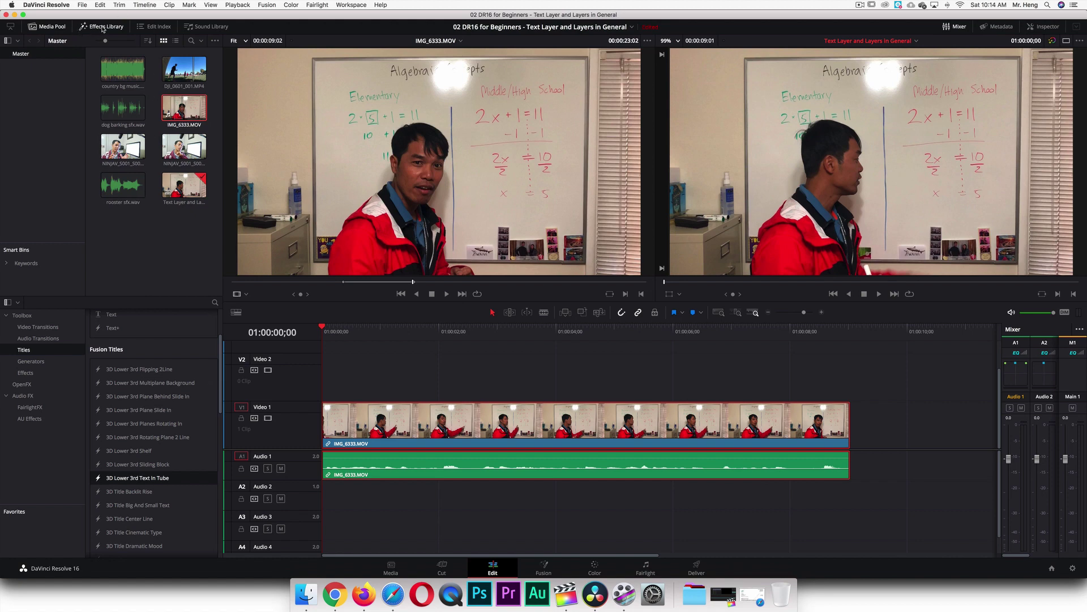
Step: Add the 3D Lower 3rd Flipping 2Line title on Video 2 above the classroom clip and preview it
click(100, 28)
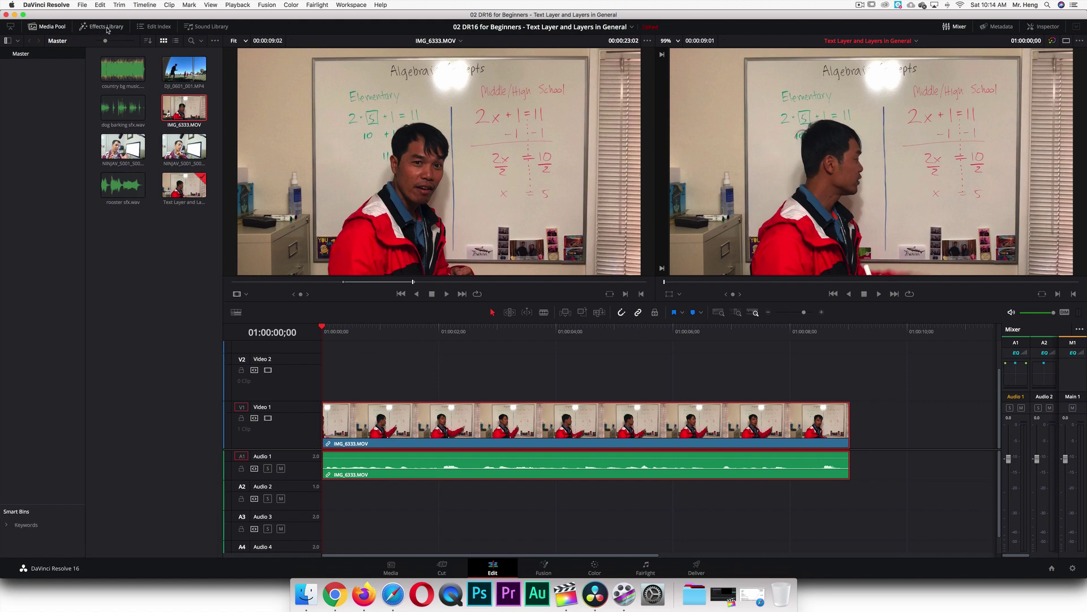
click(101, 28)
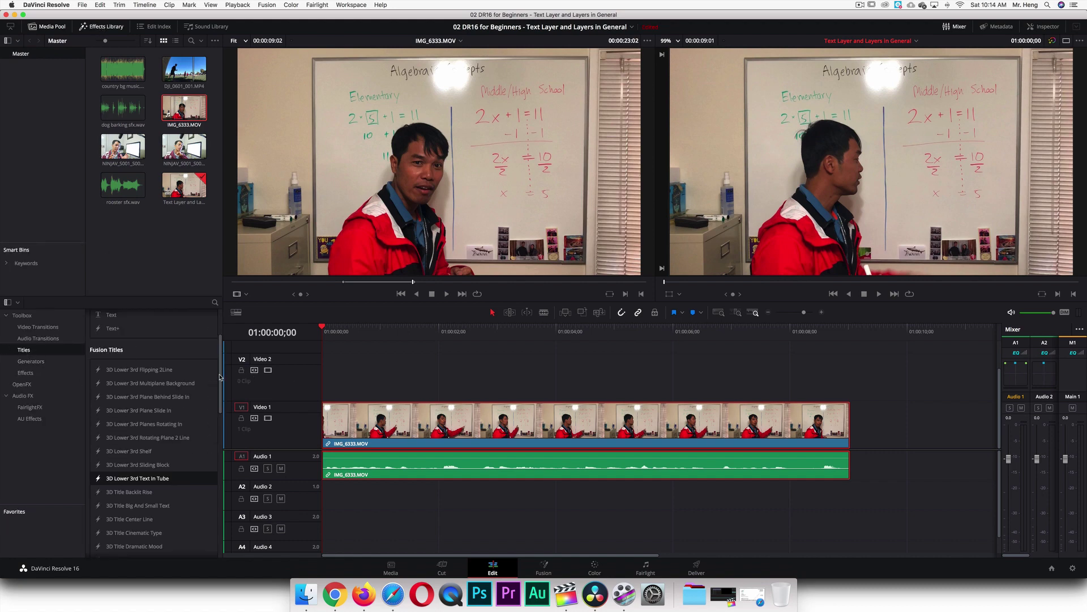
scroll(222, 363, up, 5)
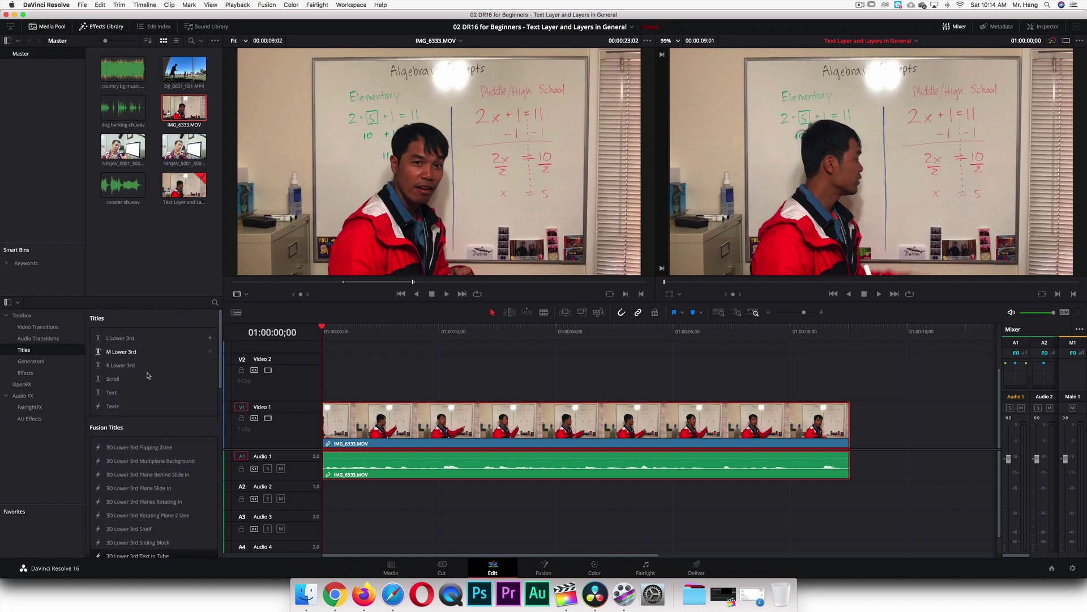
click(114, 396)
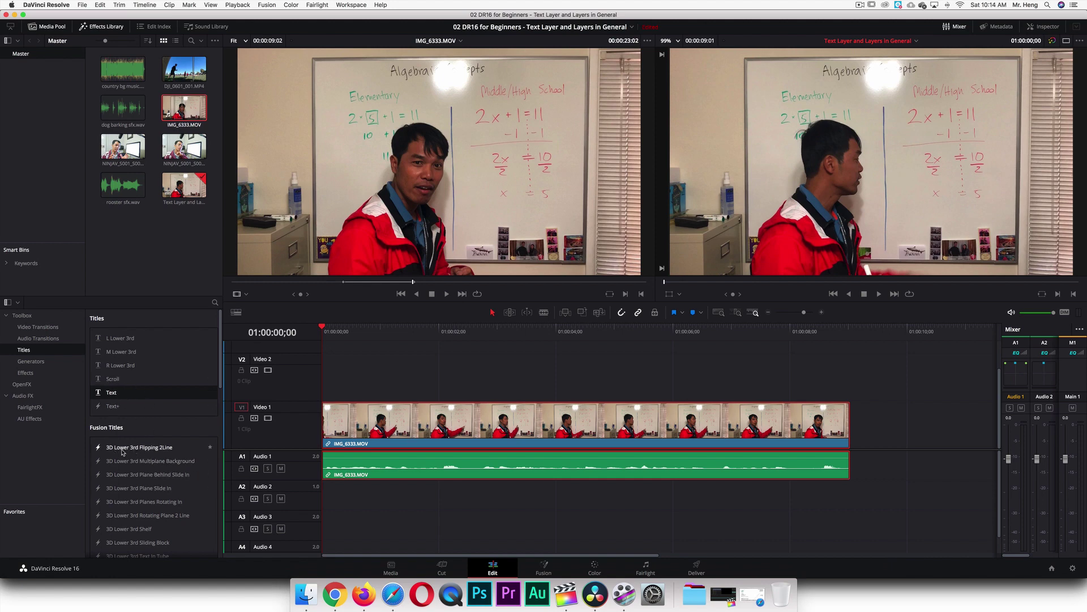
drag(104, 449, 324, 379)
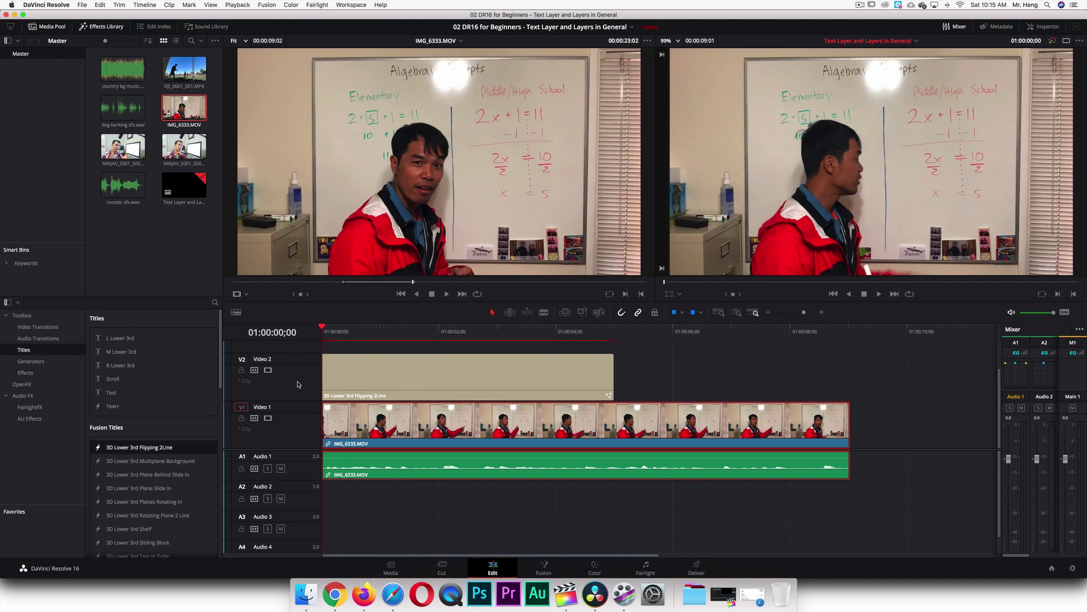
drag(327, 327, 440, 333)
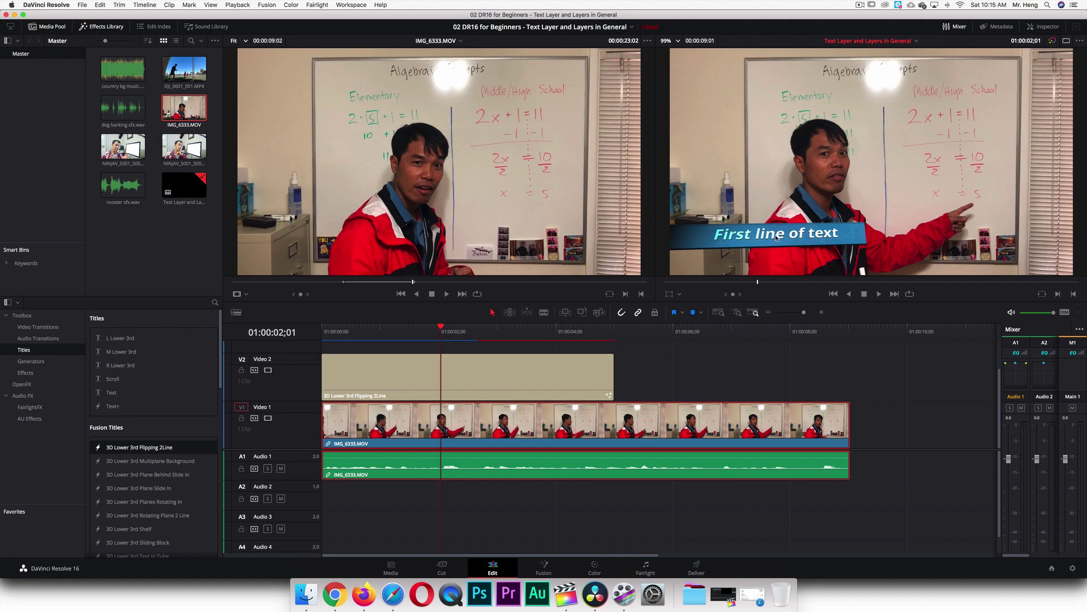
Step: Show the title clip's Inspector settings and expand its Line One and Line Two text controls
click(1046, 29)
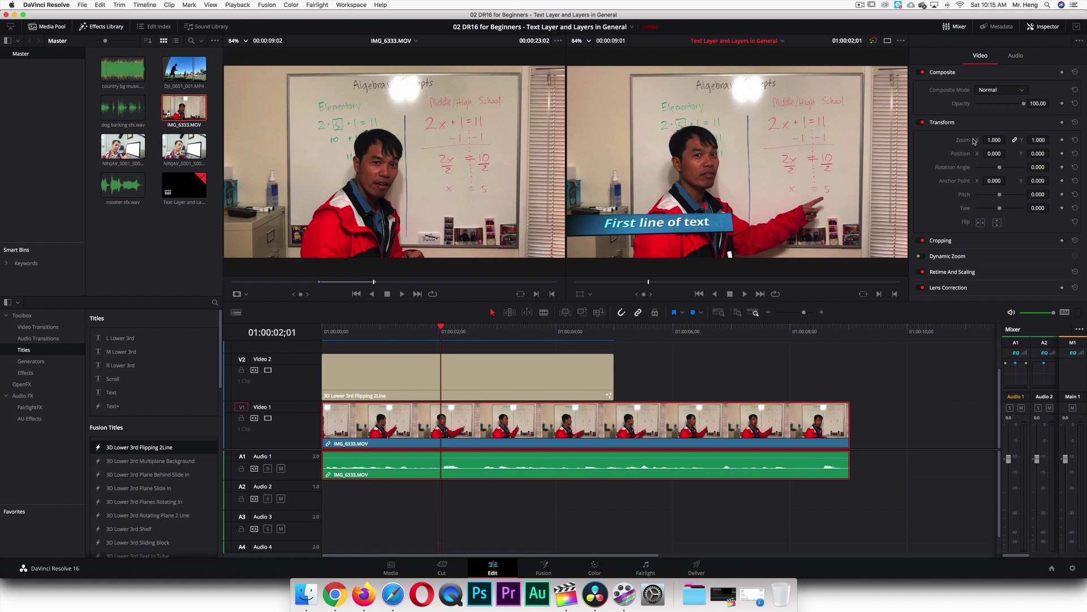
click(507, 375)
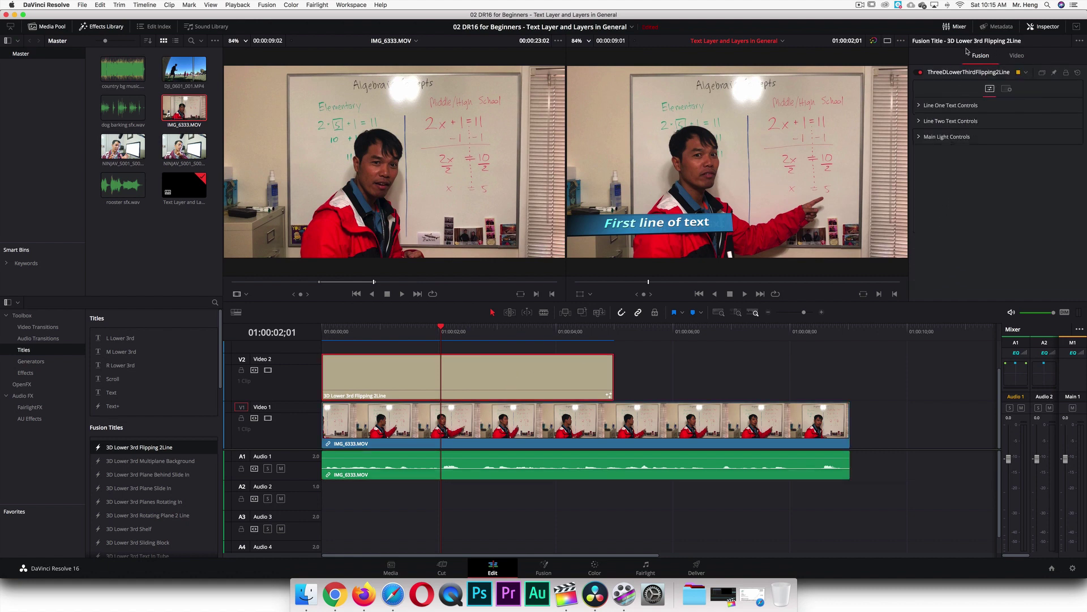
click(920, 108)
scroll(953, 179, down, 10)
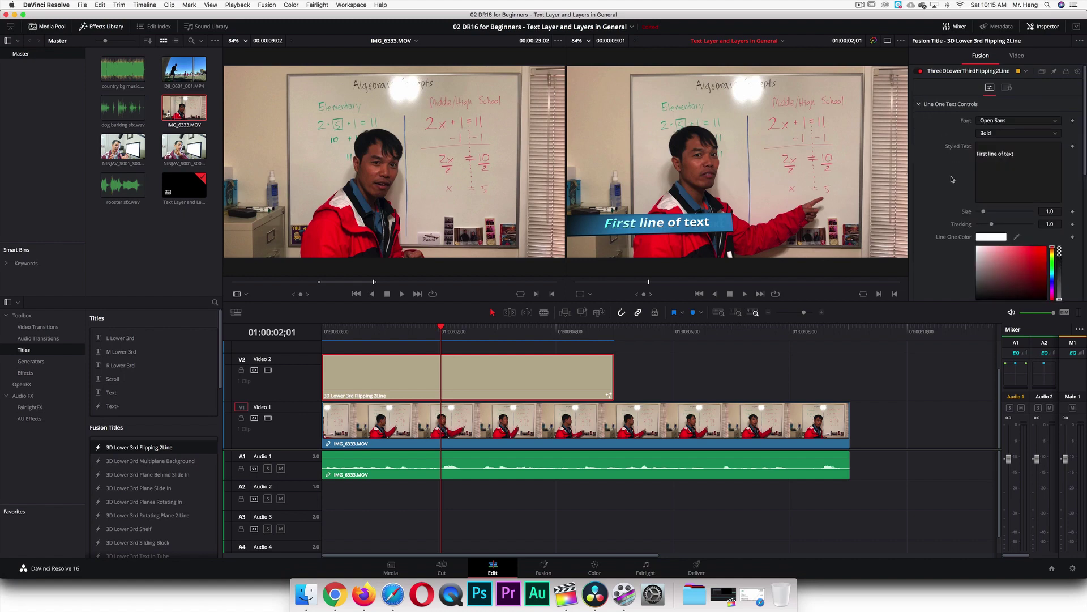
scroll(952, 179, down, 1)
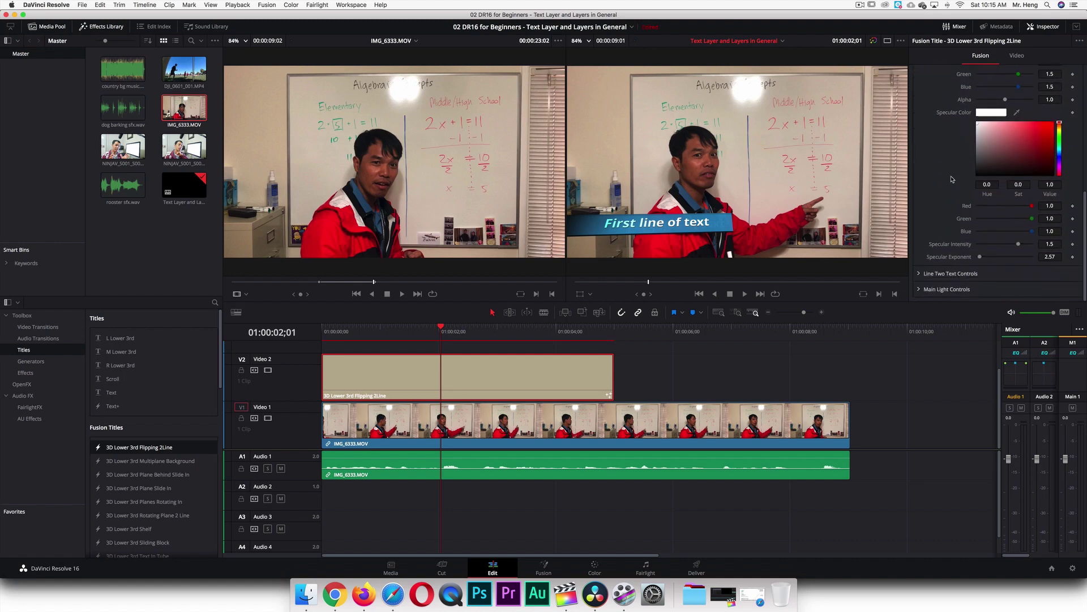
click(918, 274)
Step: Fit the program viewer to its window and select the placeholder 'First line of text'
scroll(959, 271, down, 5)
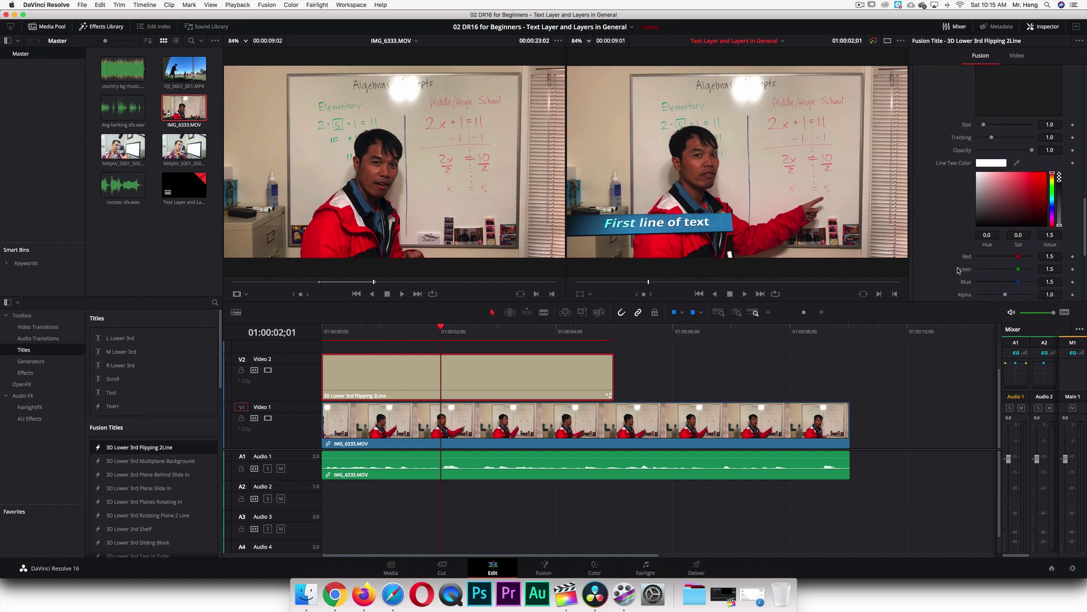
scroll(958, 271, up, 10)
scroll(704, 238, up, 2)
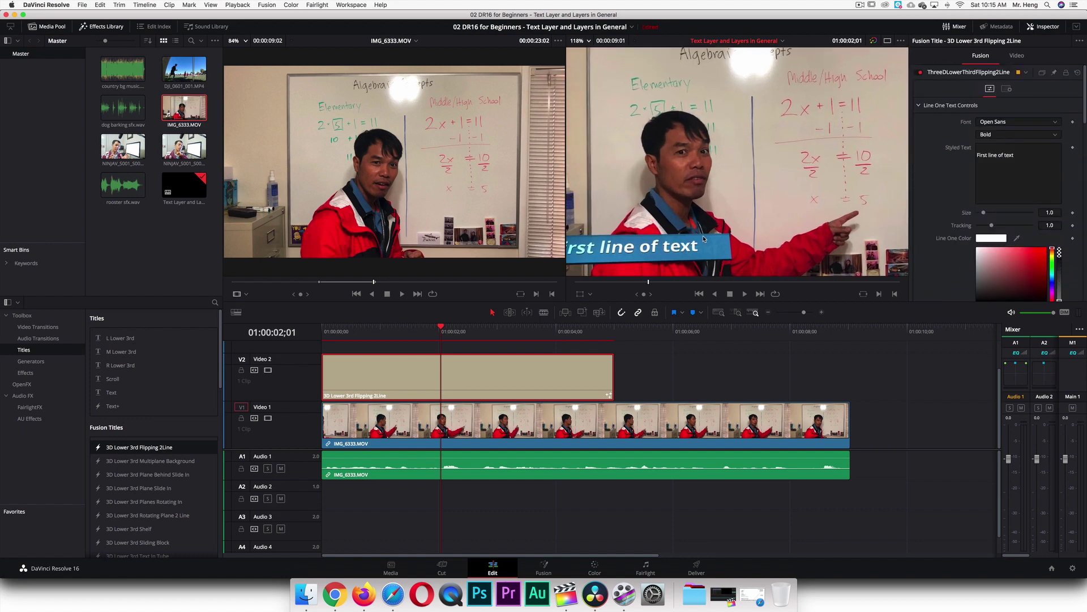
click(579, 40)
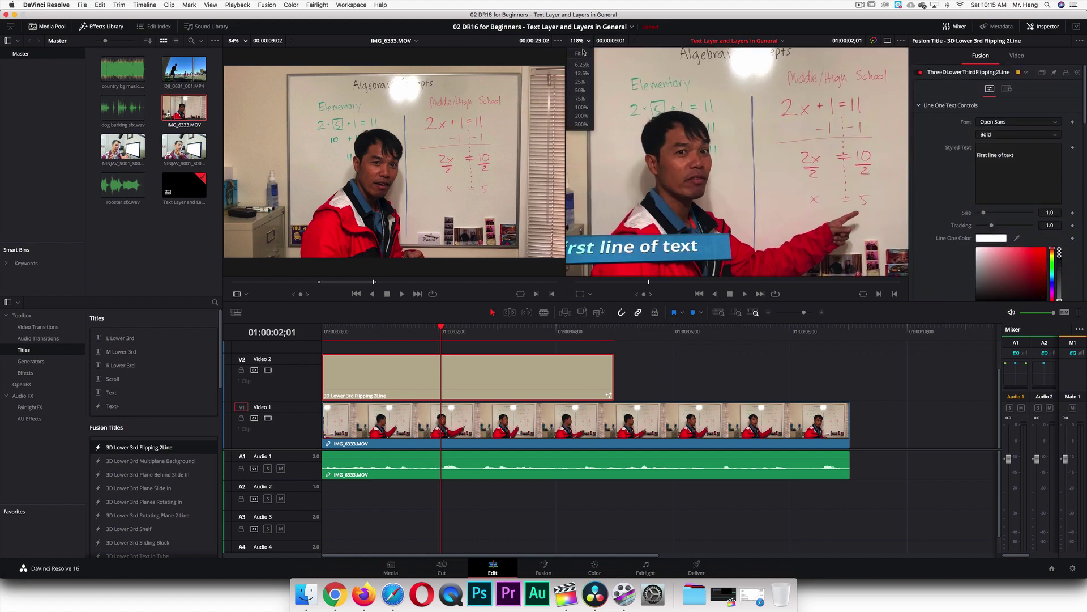
click(584, 52)
drag(1027, 154, 944, 152)
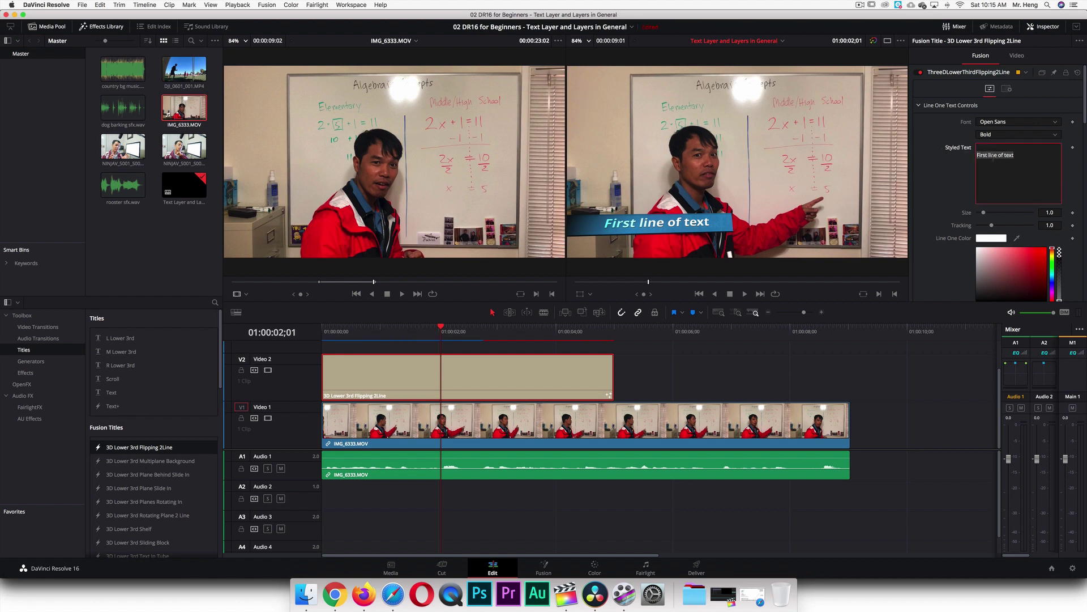
Step: Replace 'First line of text' with the presenter's name and scrub ahead to preview it
text(Thourn)
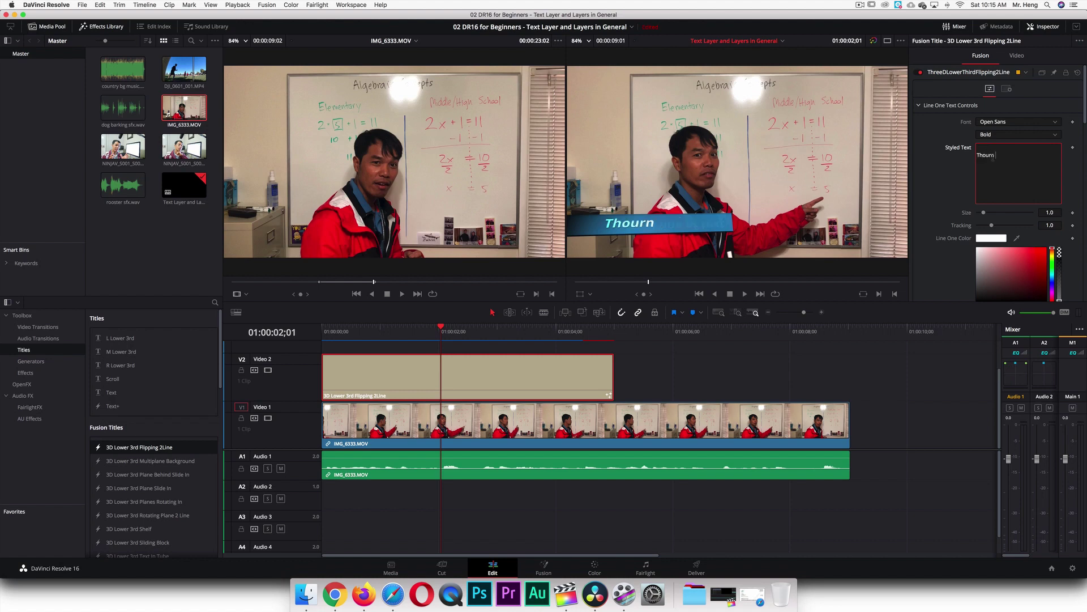
text( Heng)
drag(442, 326, 676, 357)
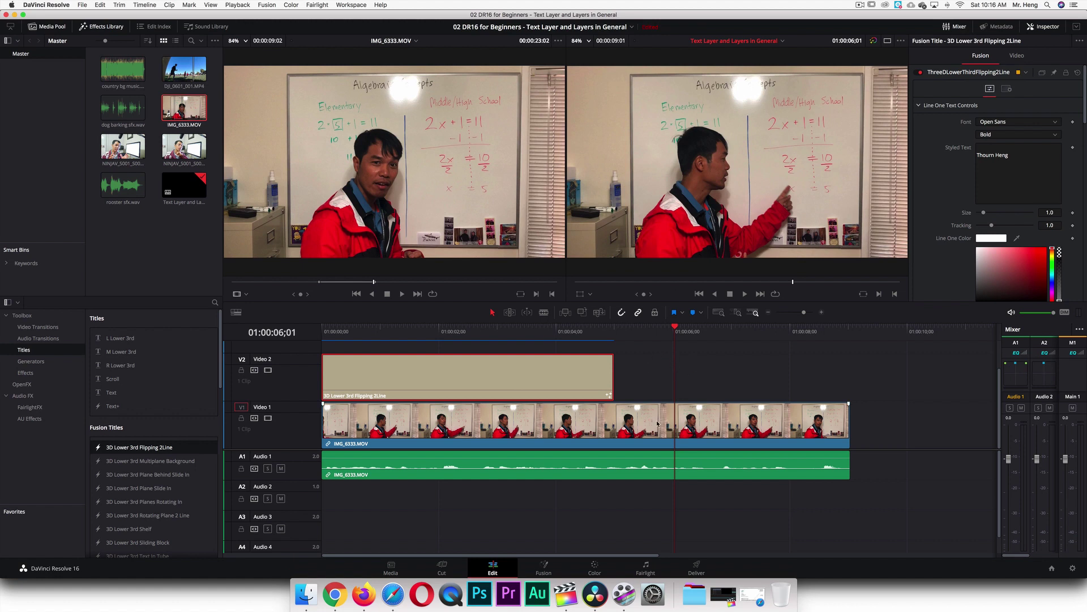
Step: Place DJI_0601_001.MP4 on Video 2 after the title and raise the classroom audio to +30 dB
double_click(179, 76)
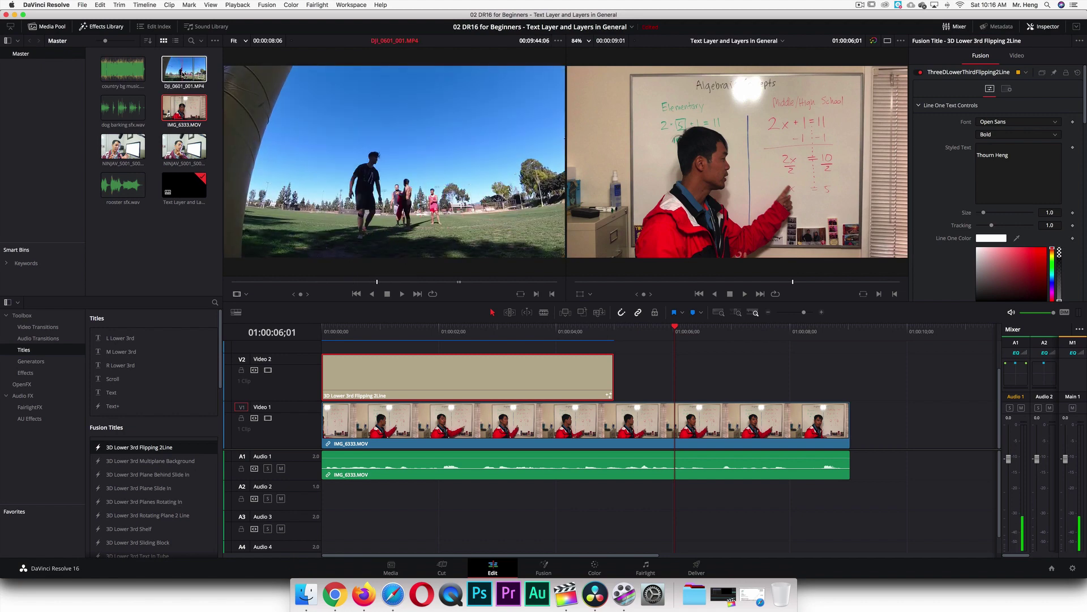
drag(179, 76, 677, 368)
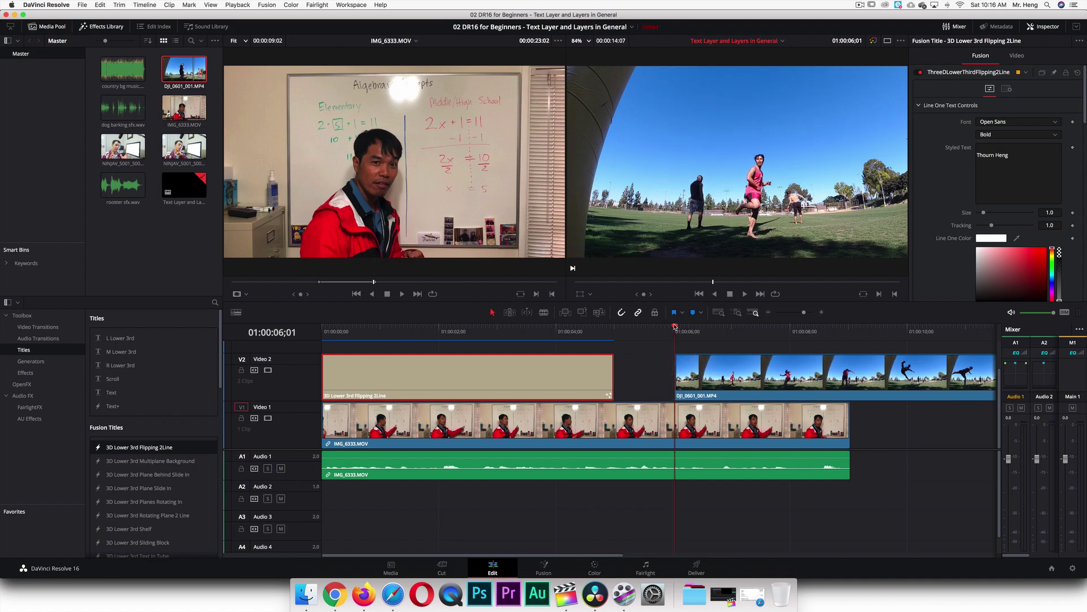
drag(674, 327, 641, 335)
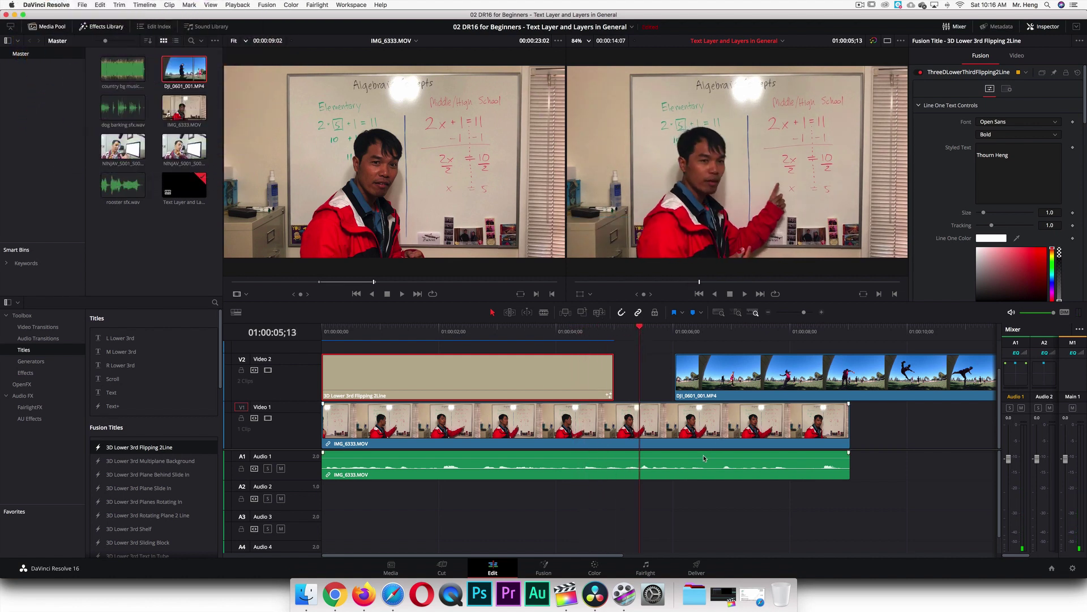
drag(704, 458, 705, 461)
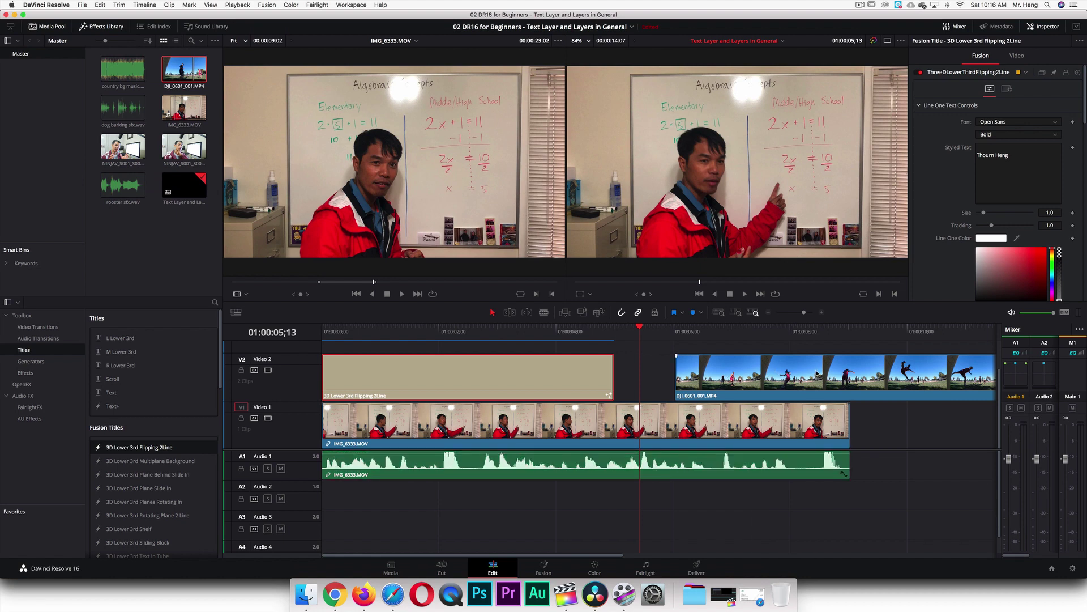
Step: Shift the jump-kick clip left to start at the playhead and play back the overlap
drag(790, 377, 753, 379)
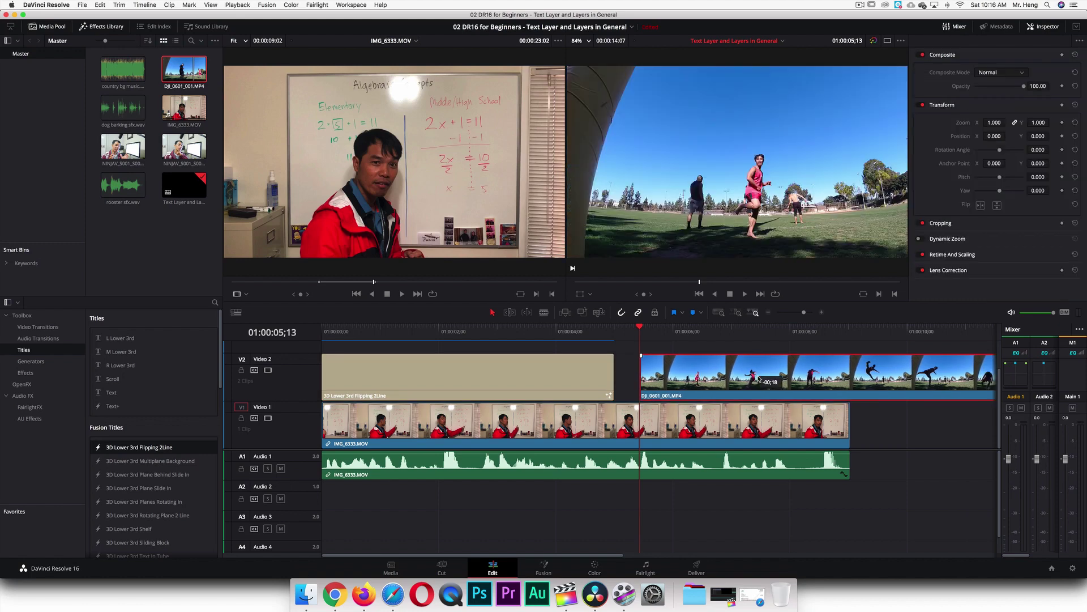
key(shift+Left)
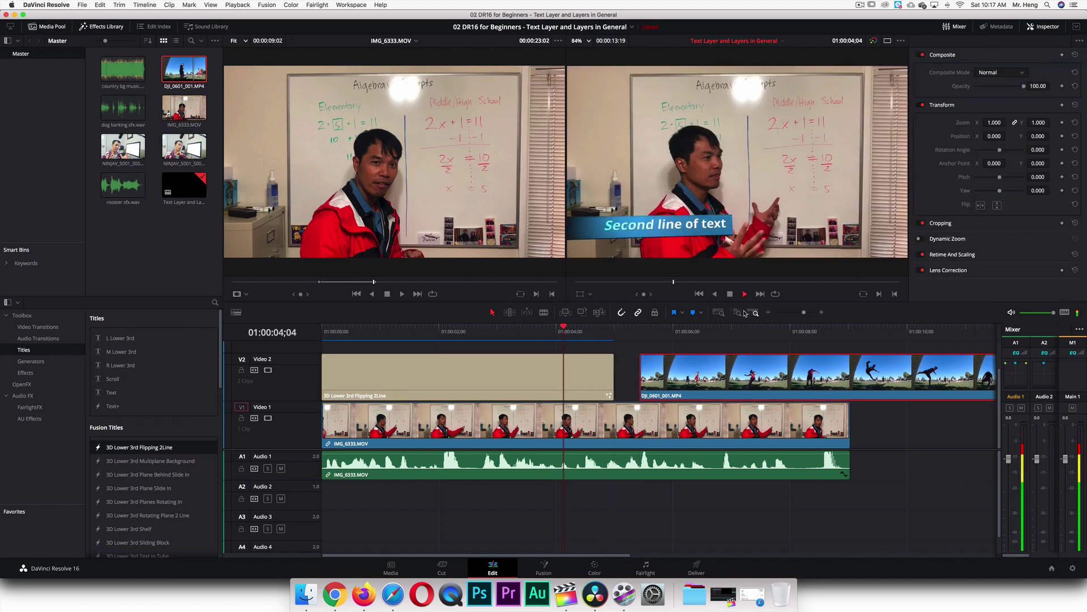
key(space)
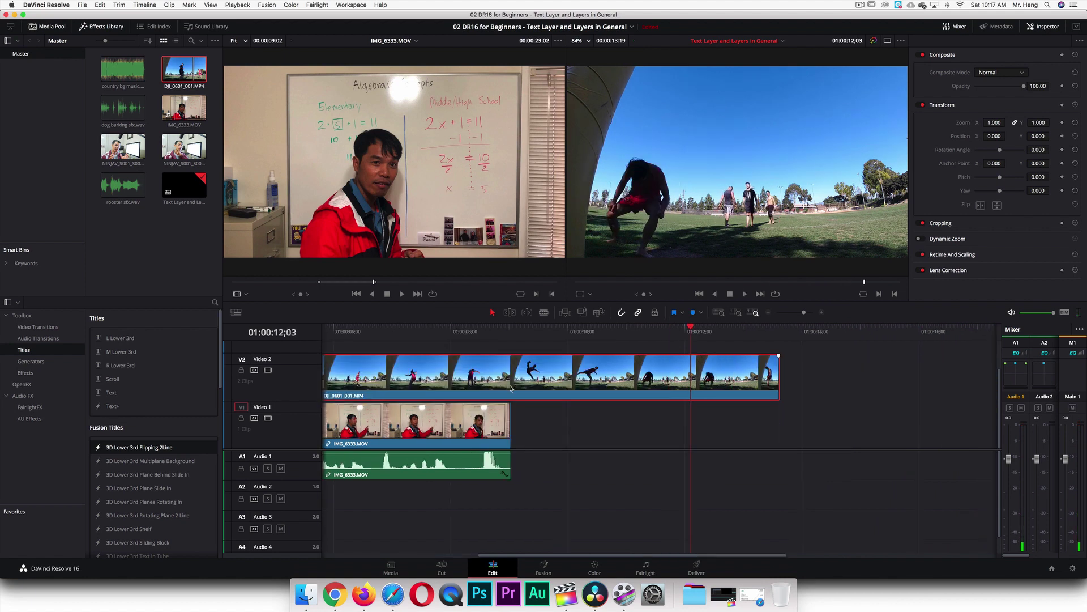
scroll(619, 415, left, 5)
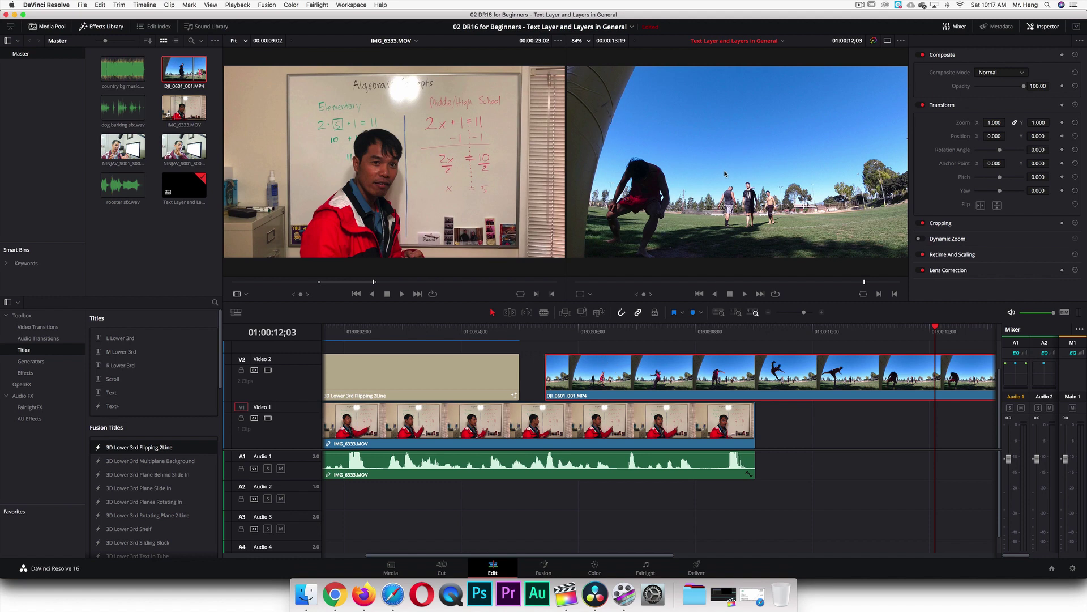
Step: Review the cut to the jump-kick clip between 01:00:04;03 and 01:00:07;10
drag(476, 332, 468, 338)
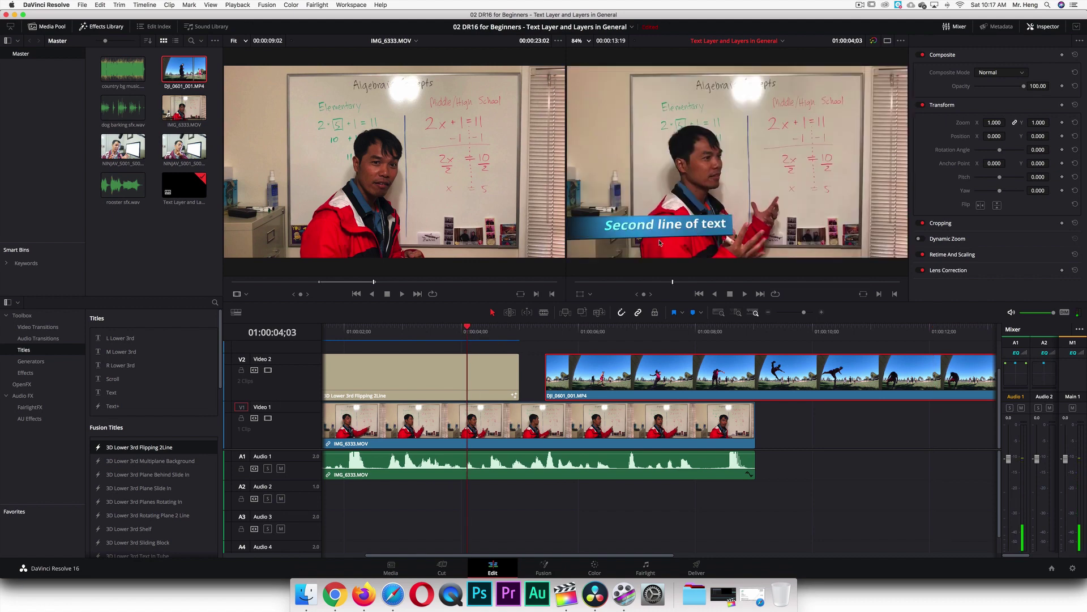
key(Right)
key(Right)
key(Right)
key(Right)
key(Right)
key(Right)
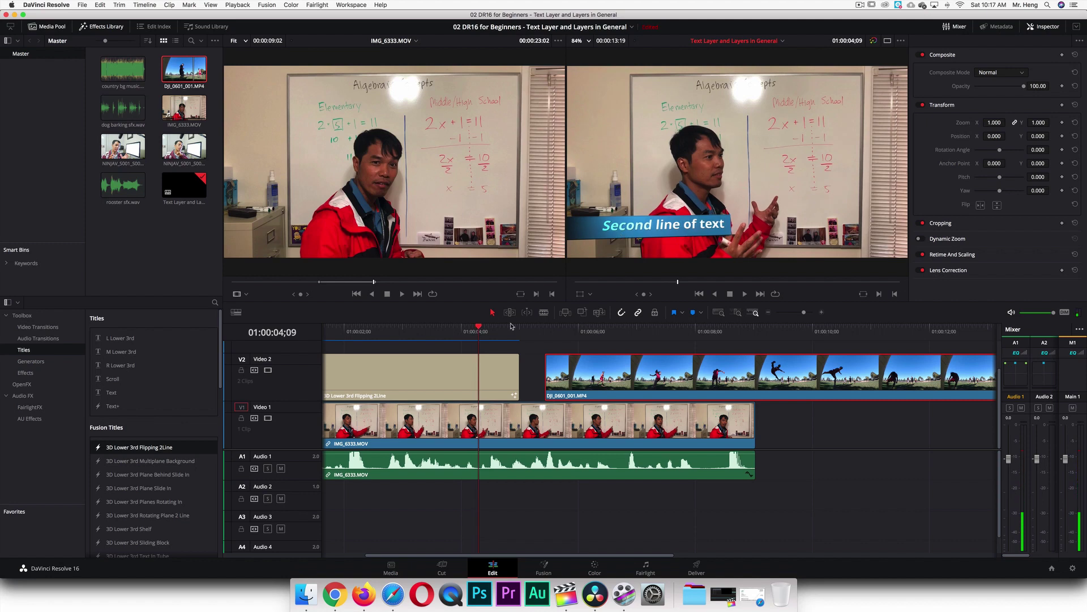
drag(481, 330, 533, 340)
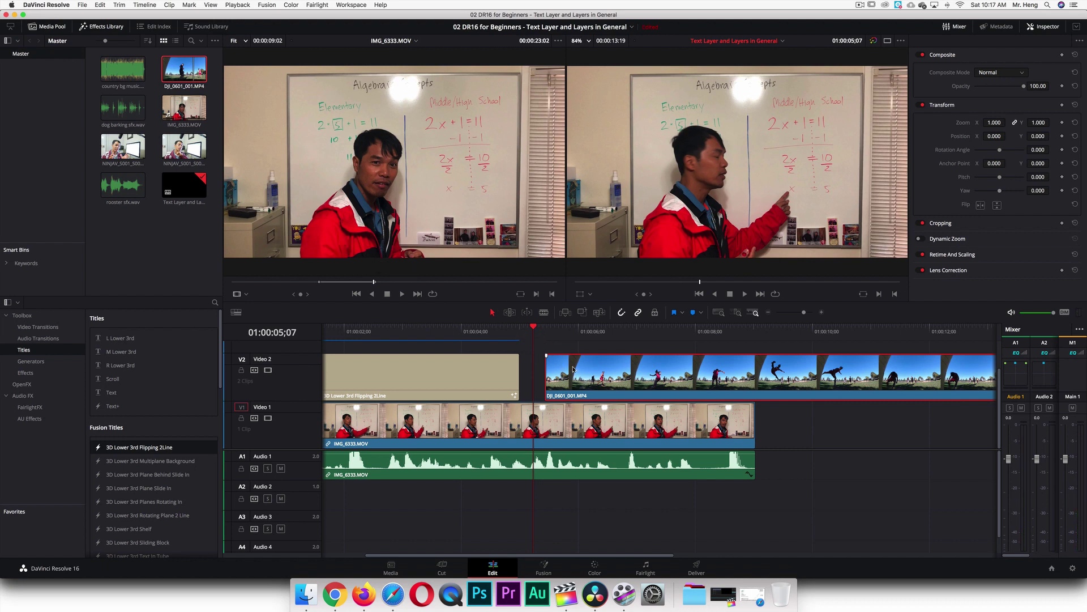
click(545, 331)
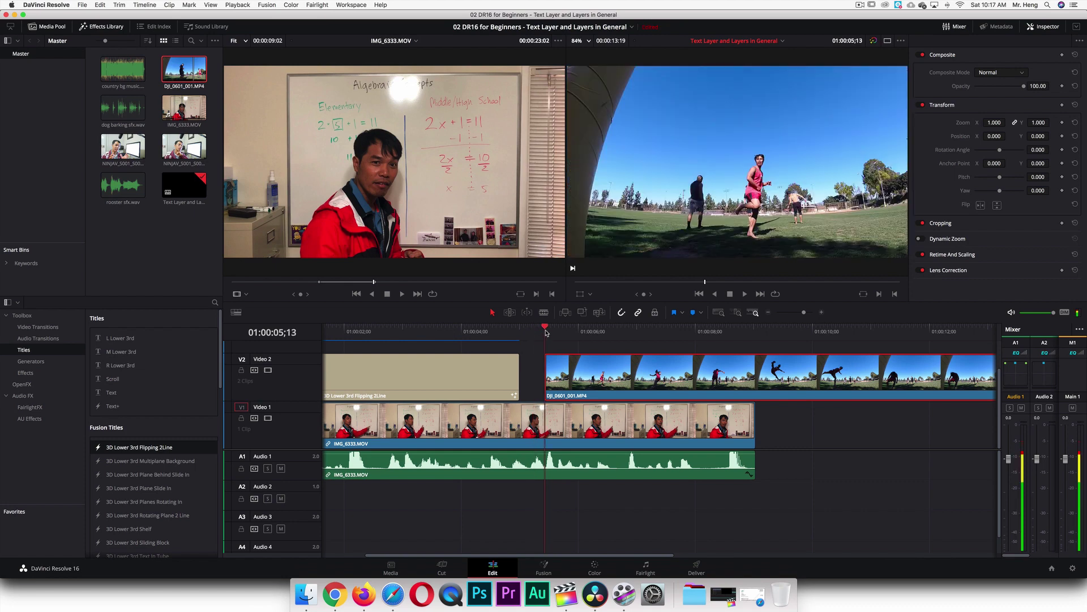
key(space)
key(space)
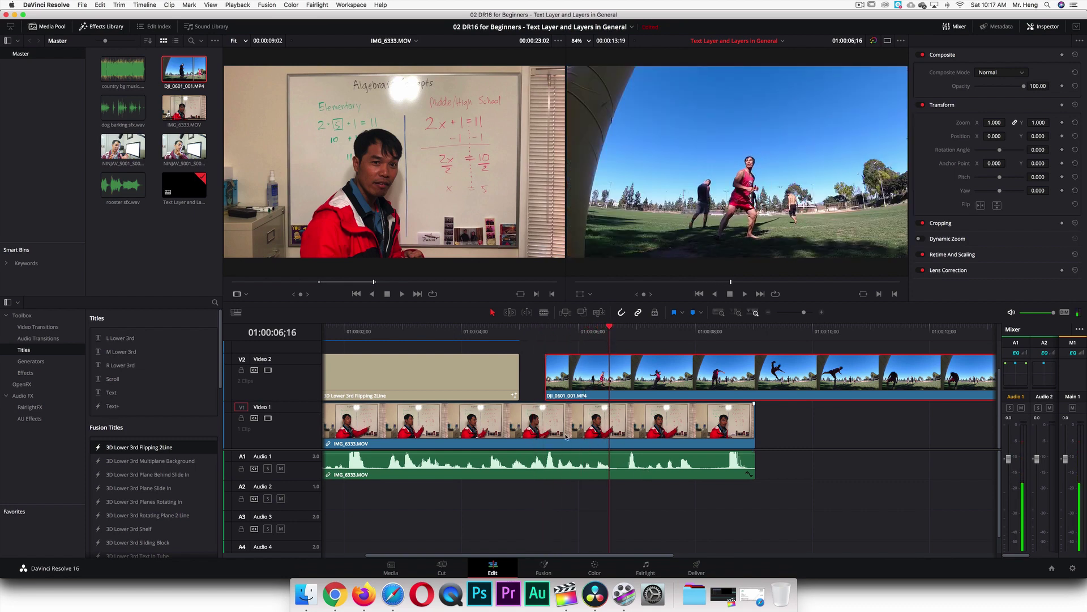
click(636, 330)
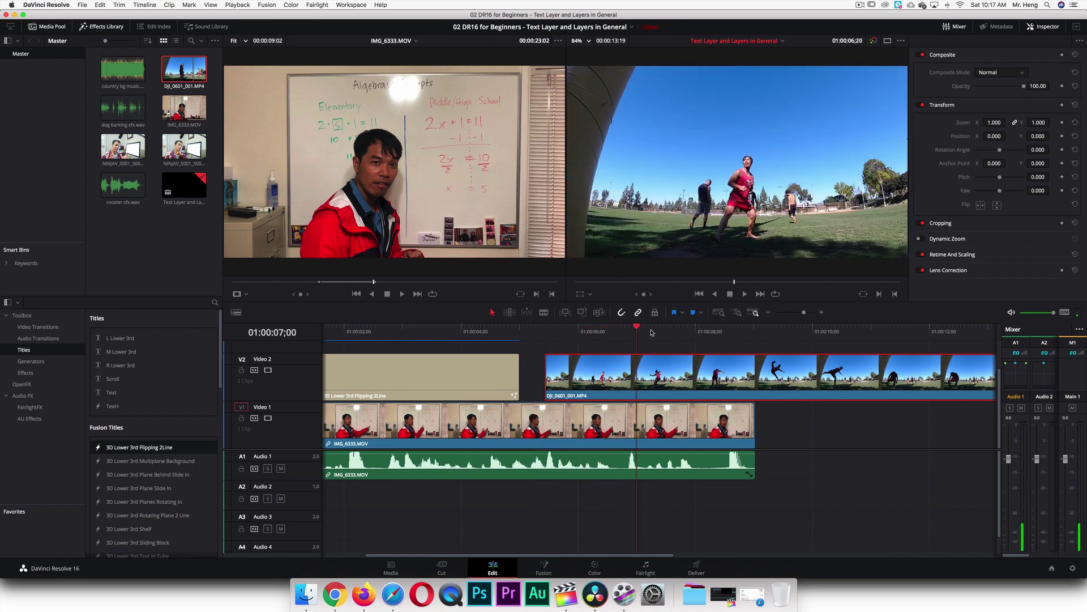
click(656, 331)
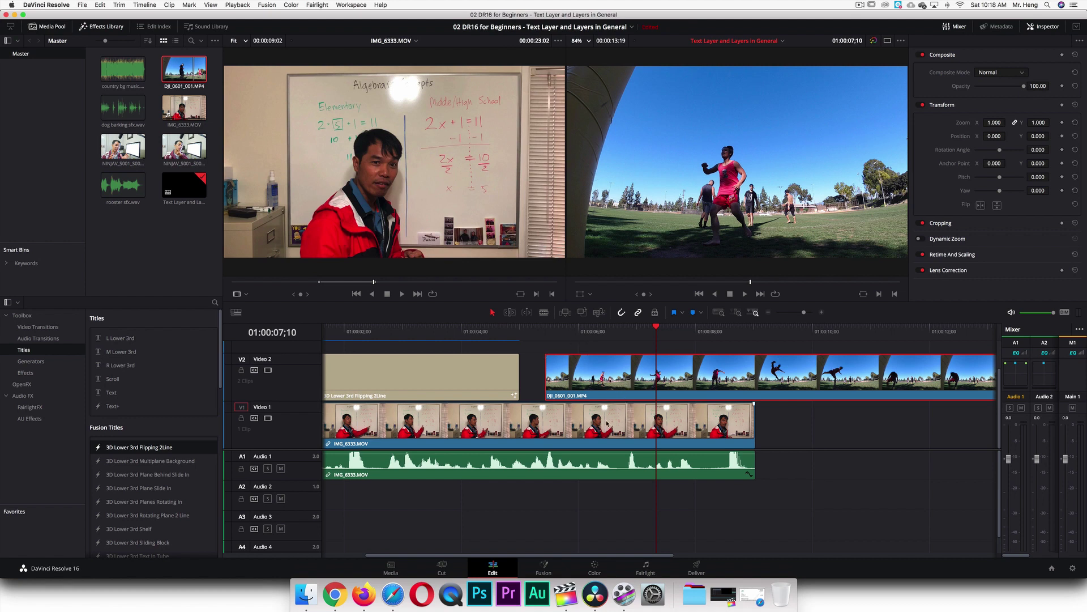
Step: Drop the basic Text title onto a new Video 3 track above the DJI jump-kick clip
scroll(620, 400, up, 3)
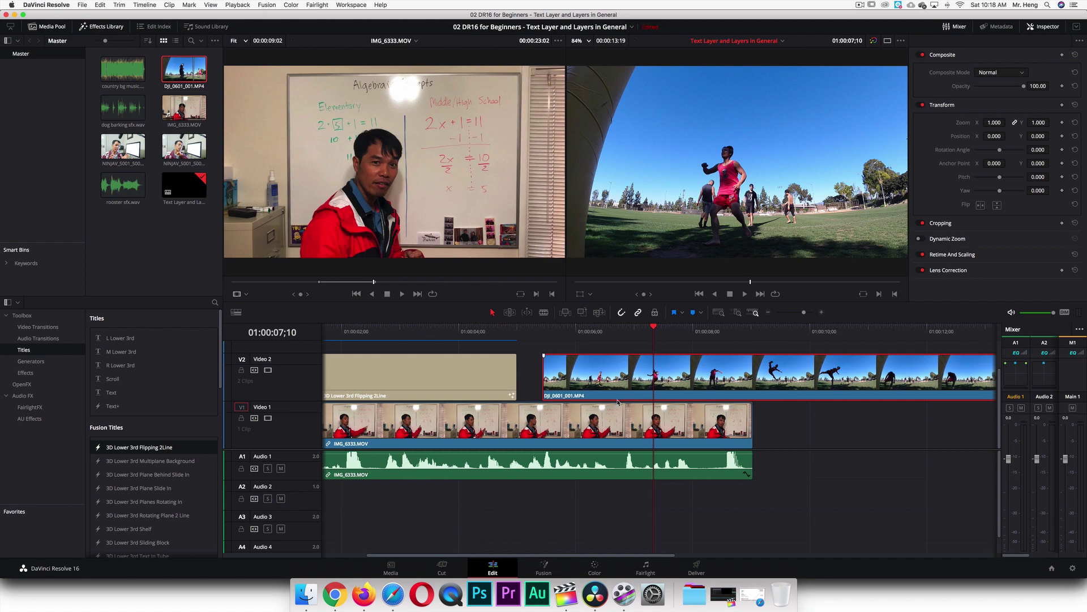
drag(111, 392, 581, 359)
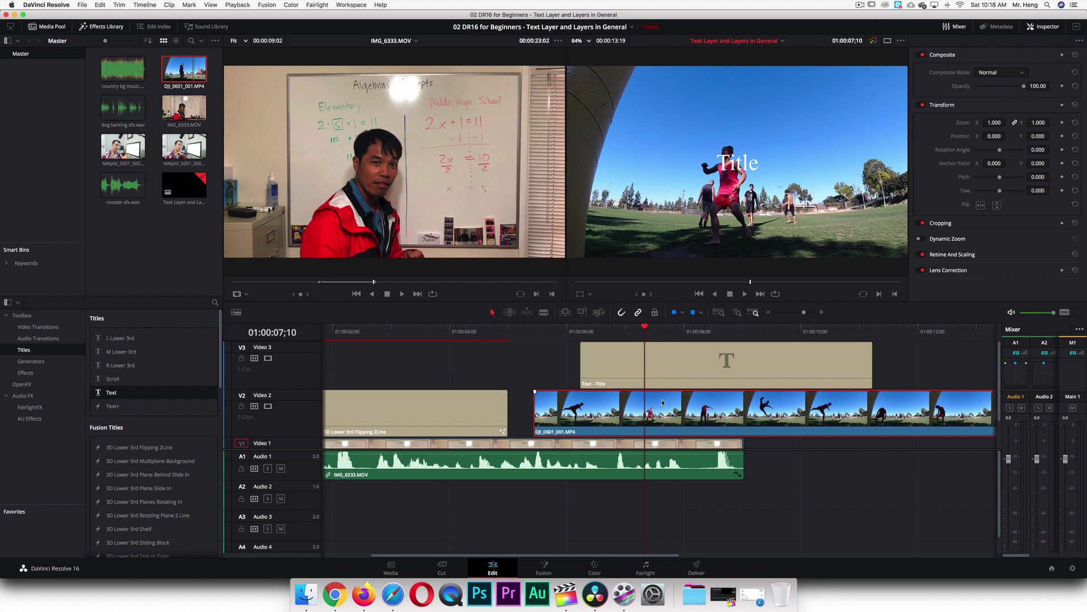
scroll(674, 409, down, 2)
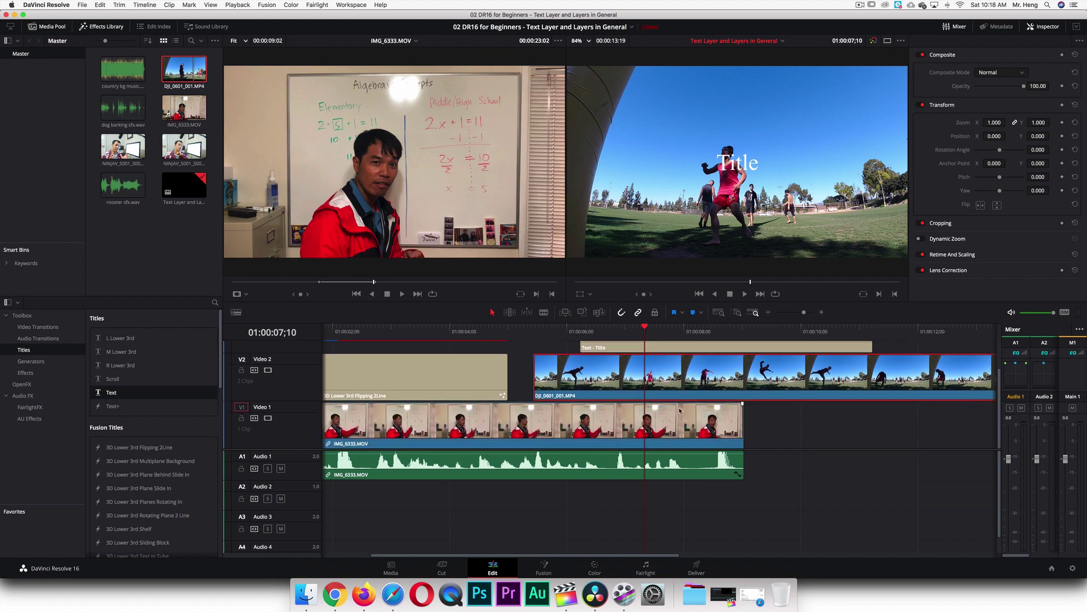
scroll(655, 419, up, 2)
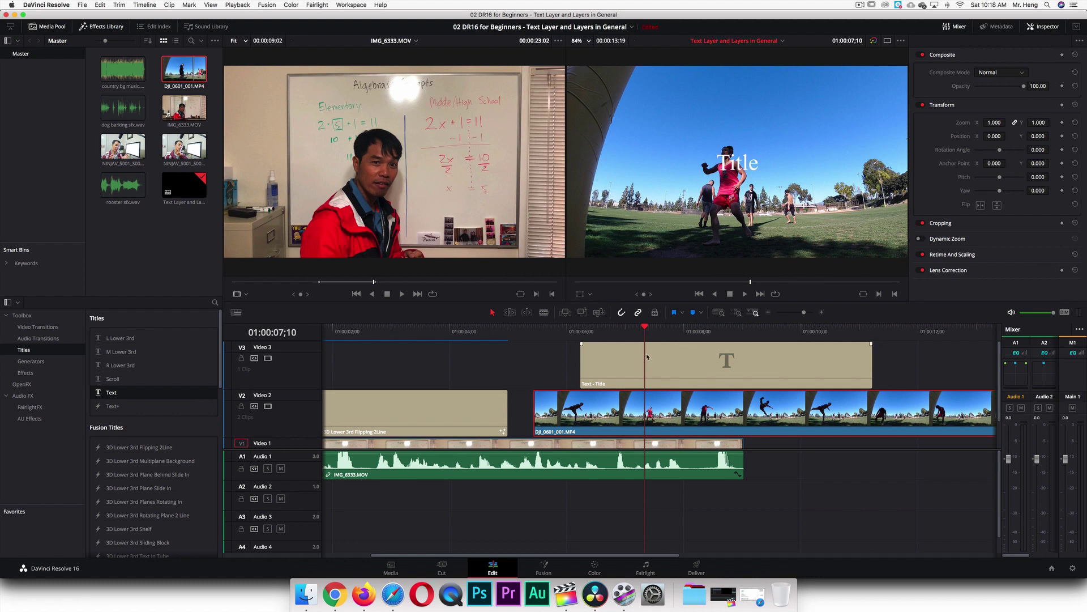
scroll(647, 357, down, 2)
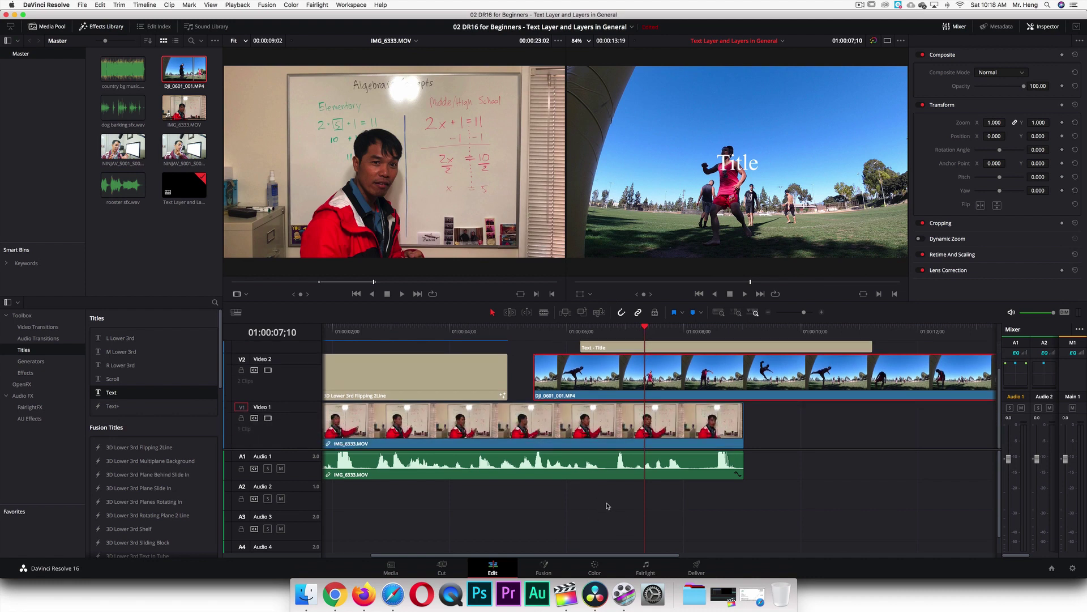
scroll(626, 502, left, 3)
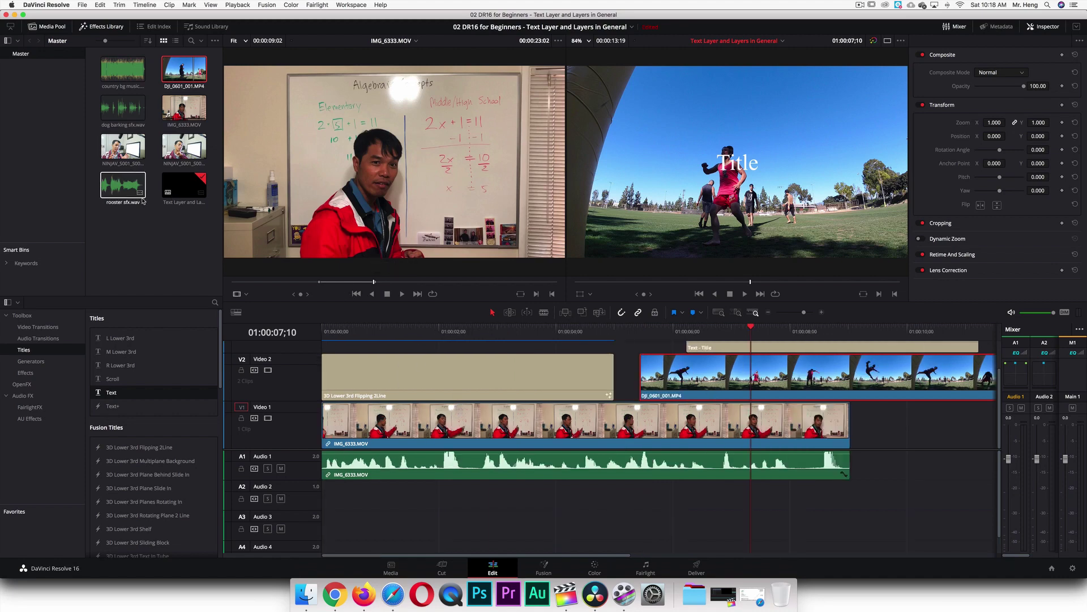
click(119, 69)
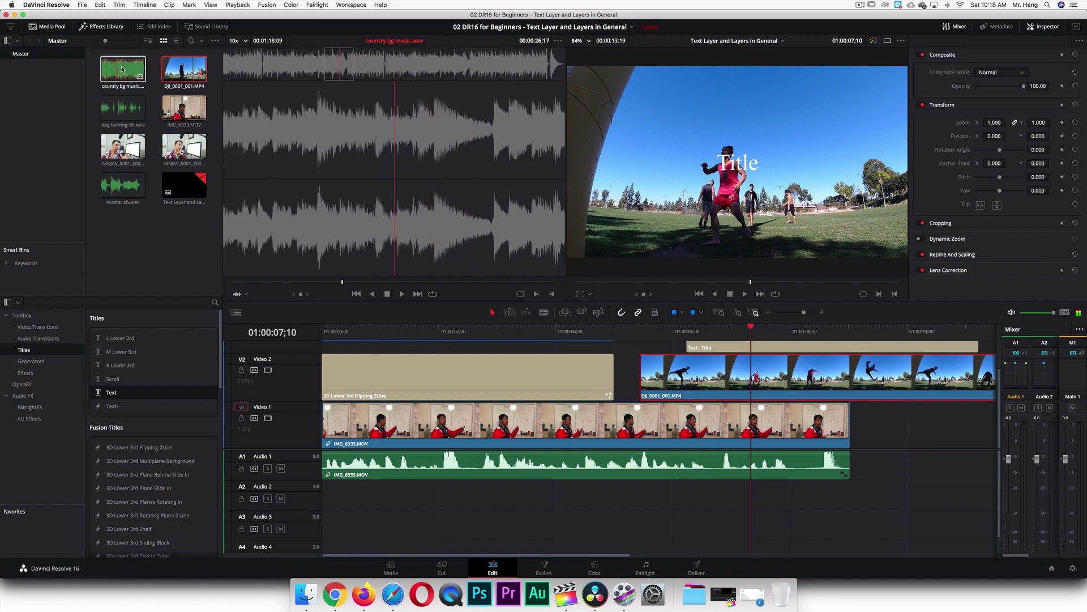
Step: Add country bg music.wav to Audio 2 at about -8.72 dB and play the edit from the start
drag(126, 72, 324, 506)
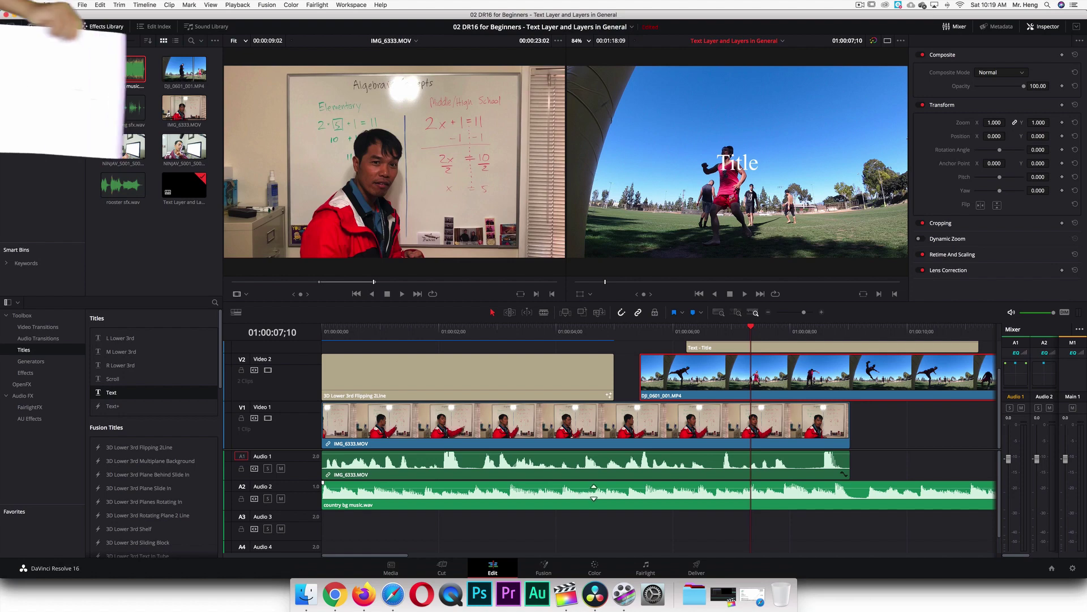
drag(592, 489, 593, 493)
key(Home)
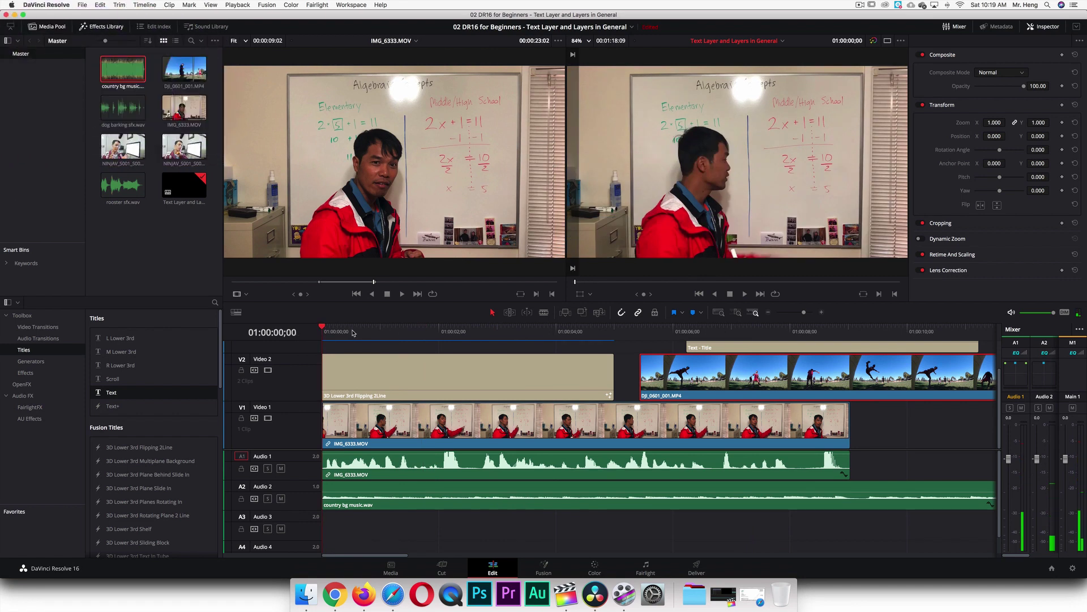
key(space)
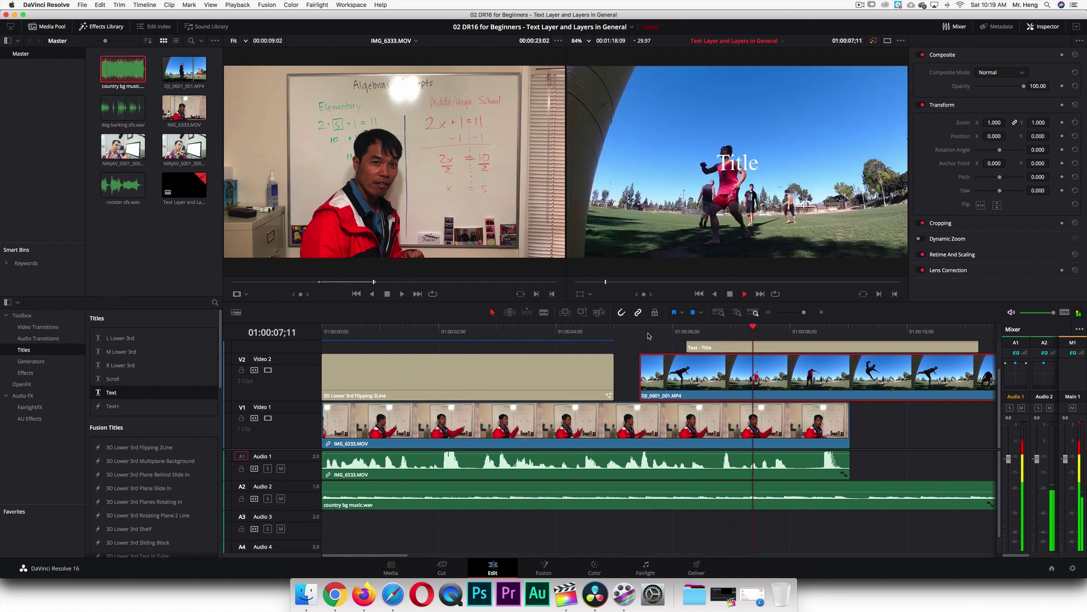
key(space)
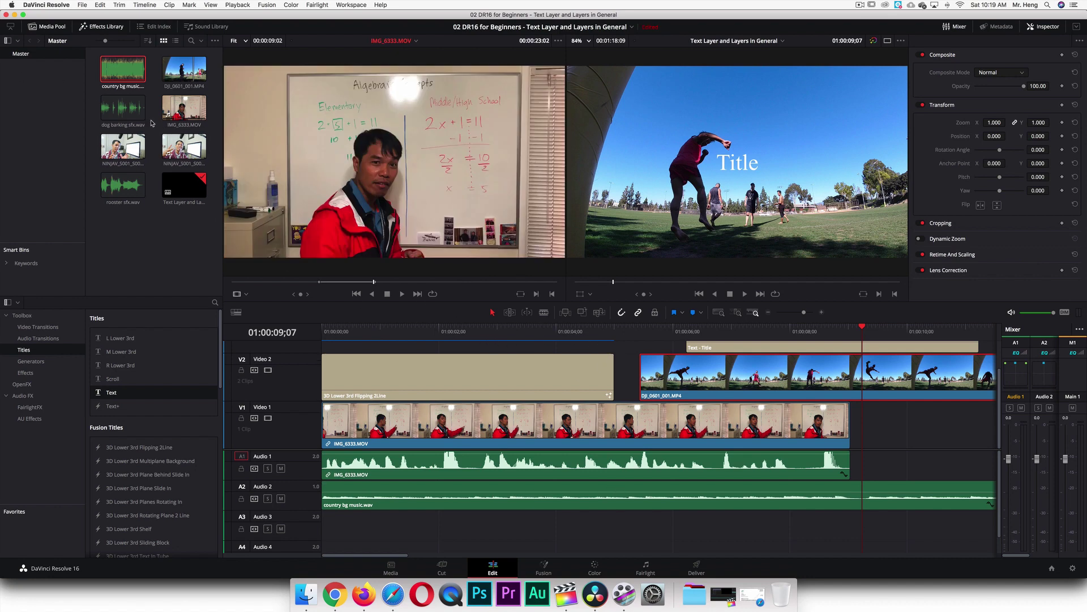
Step: Place rooster sfx.wav on Audio 3 near 01:00:04 and play from 01:00:02;27 to hear it
double_click(123, 184)
drag(305, 286, 583, 530)
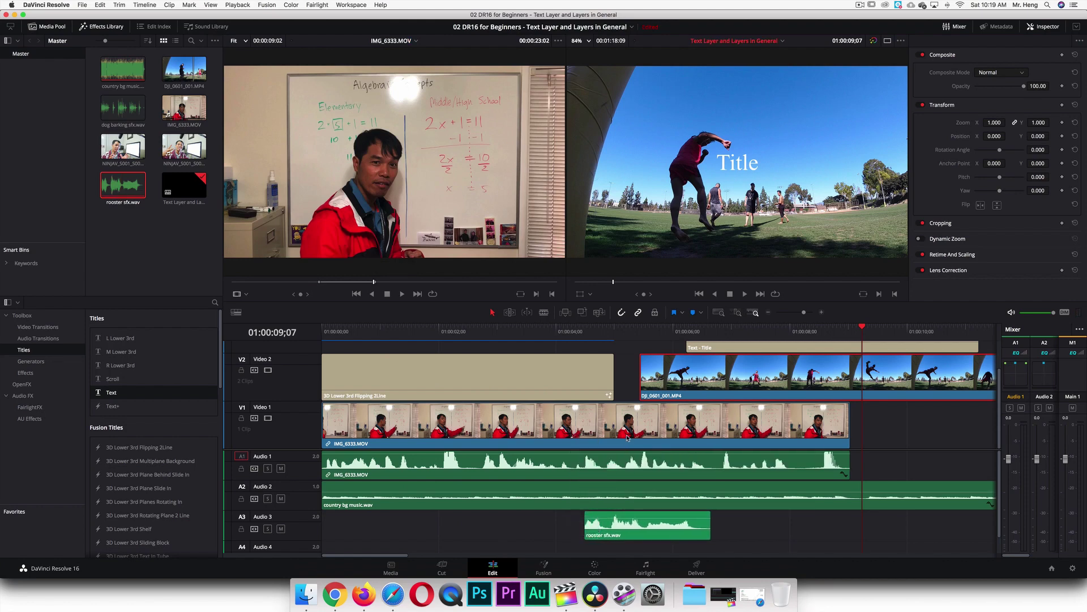
click(492, 331)
key(space)
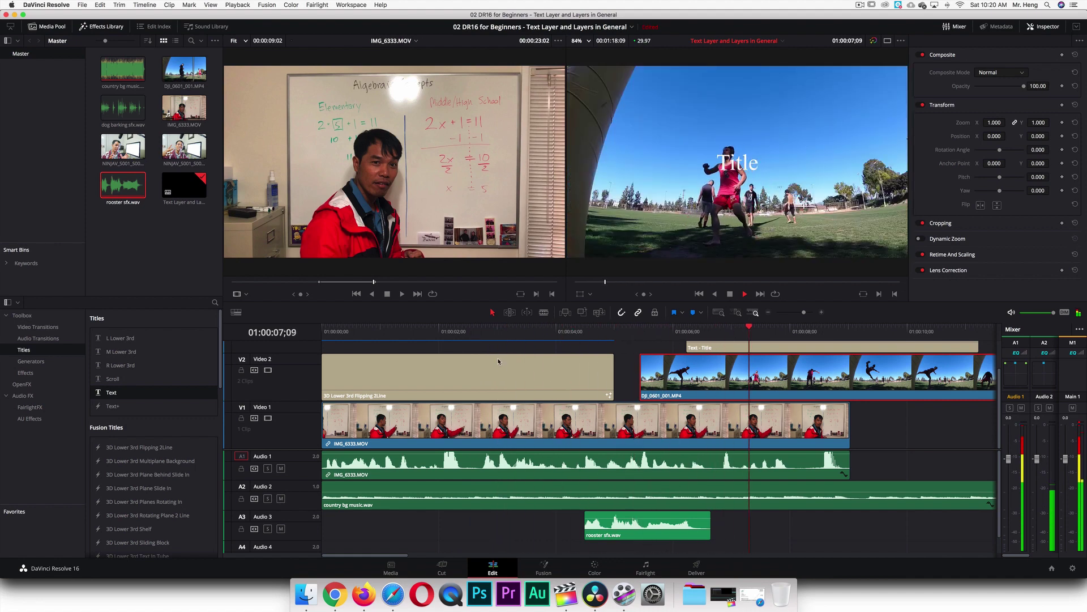
key(space)
click(506, 443)
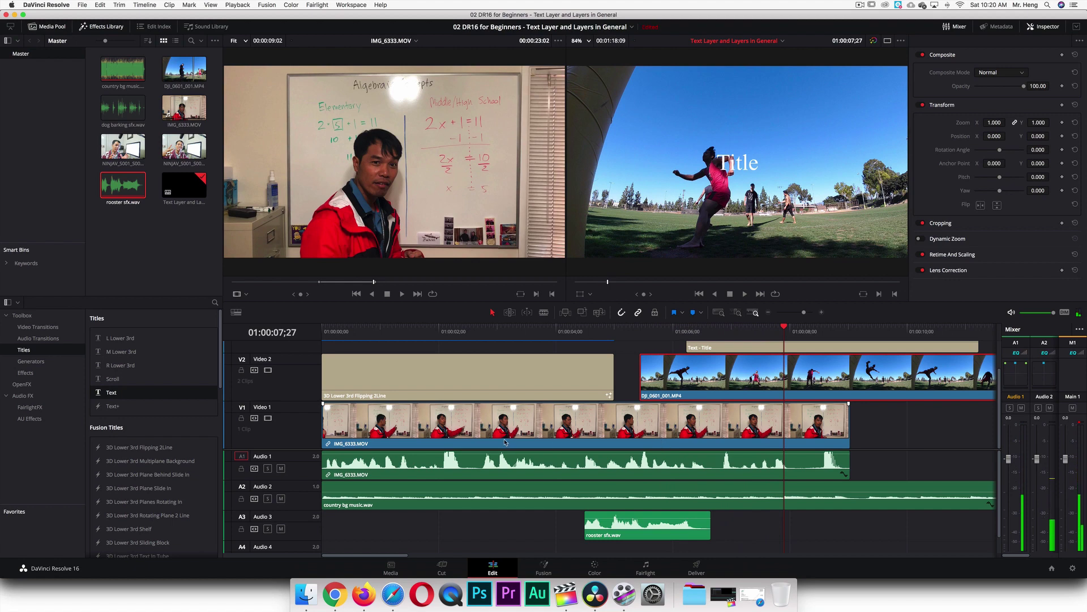